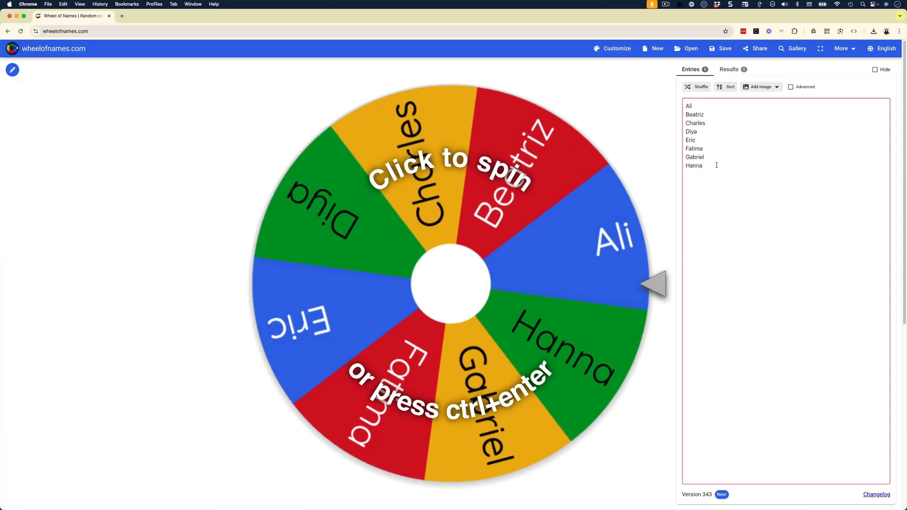
Replace the default wheel entries with six first names, one per line.
text(Sarah)
key(Return)
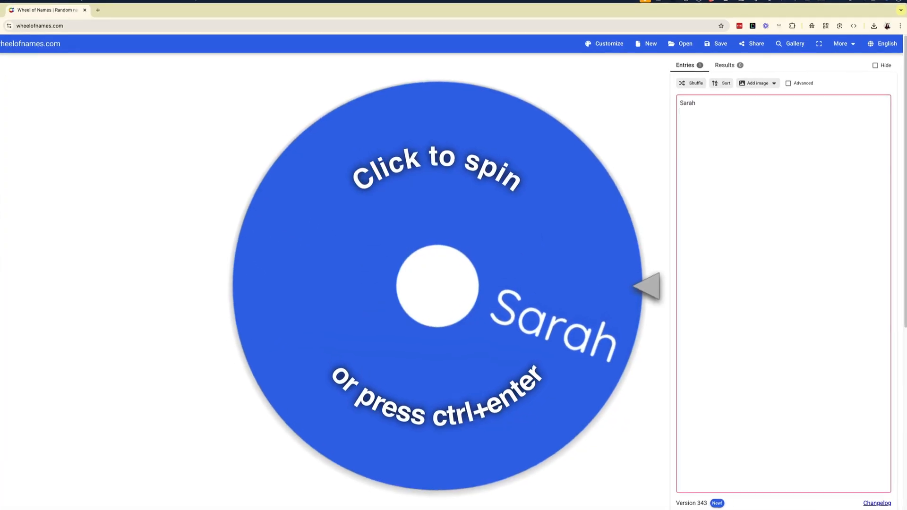
text(Joshua)
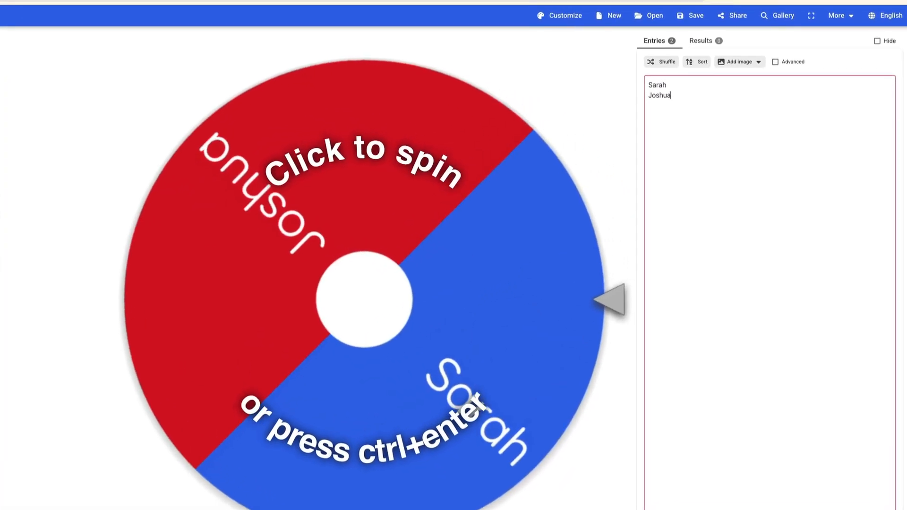
key(Return)
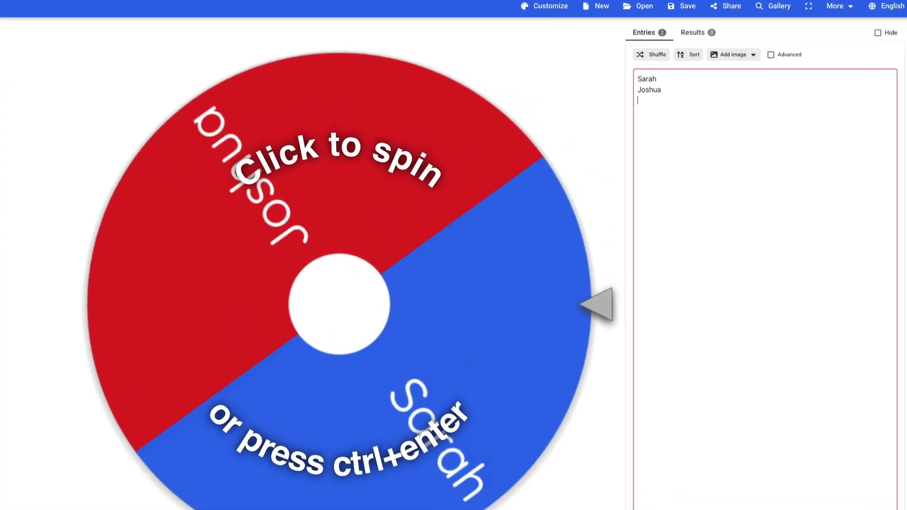
text(Jamie)
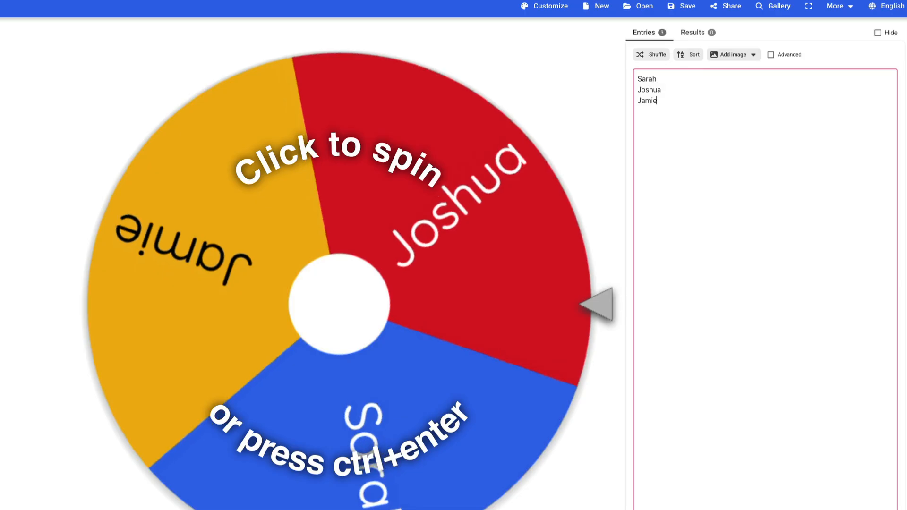
key(Return)
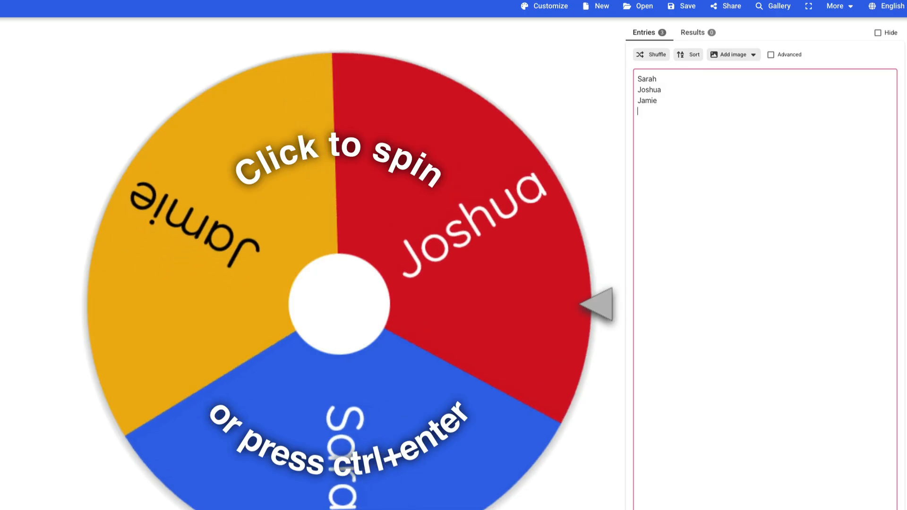
text(Ella)
key(Return)
text(John)
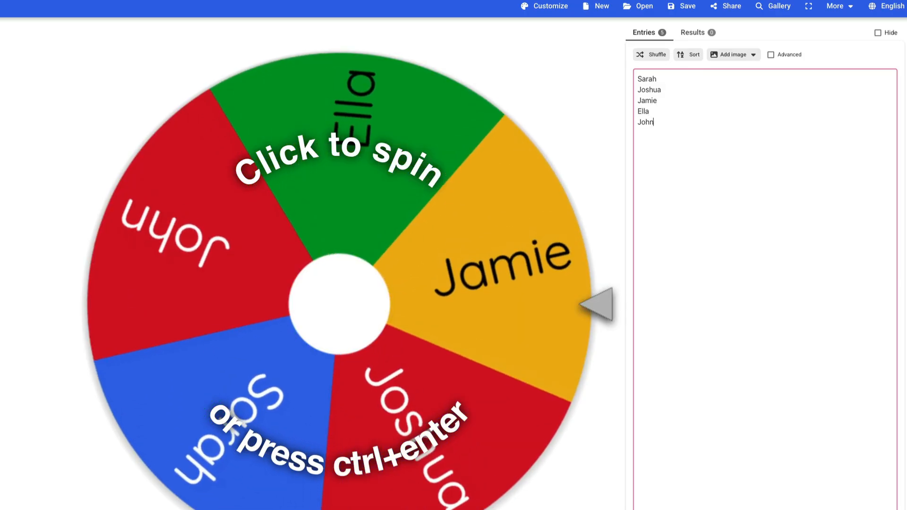
key(Return)
text(Mary)
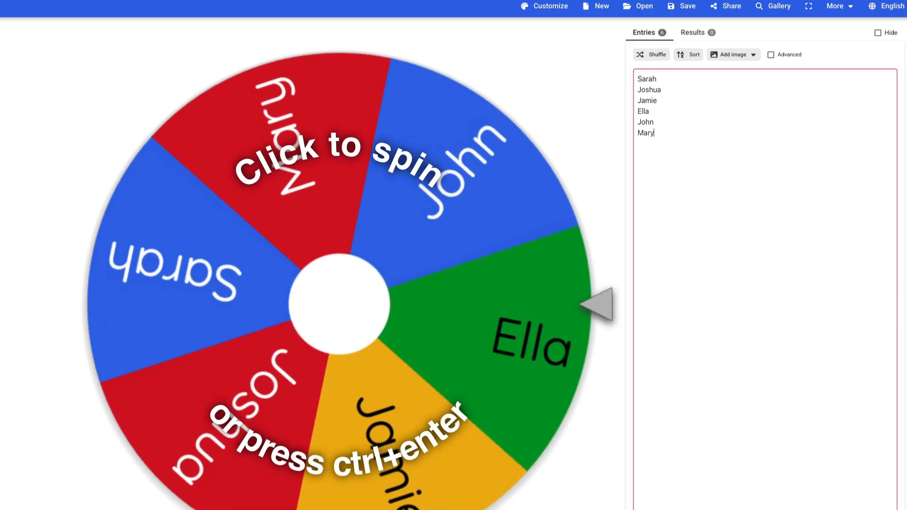
Clear all name entries from the wheel and add Rhythm 1.png as an image entry.
key(ctrl+a)
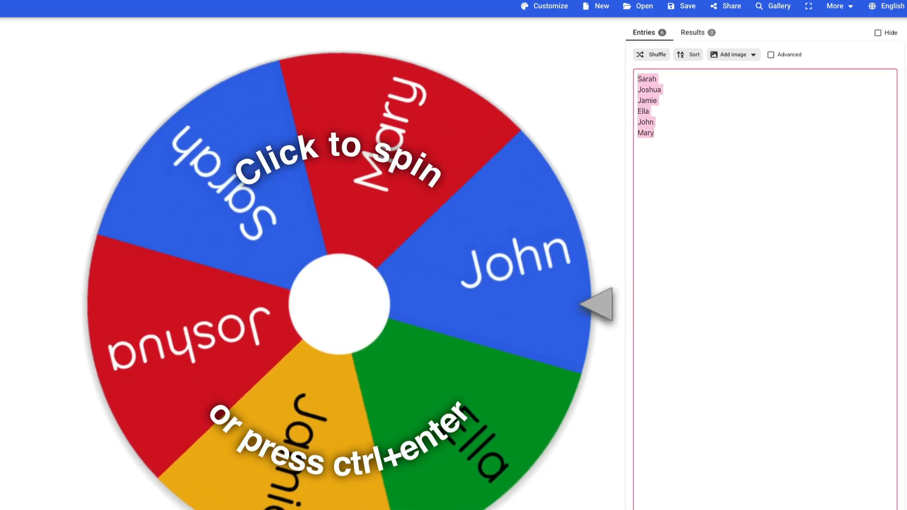
key(BackSpace)
click(754, 56)
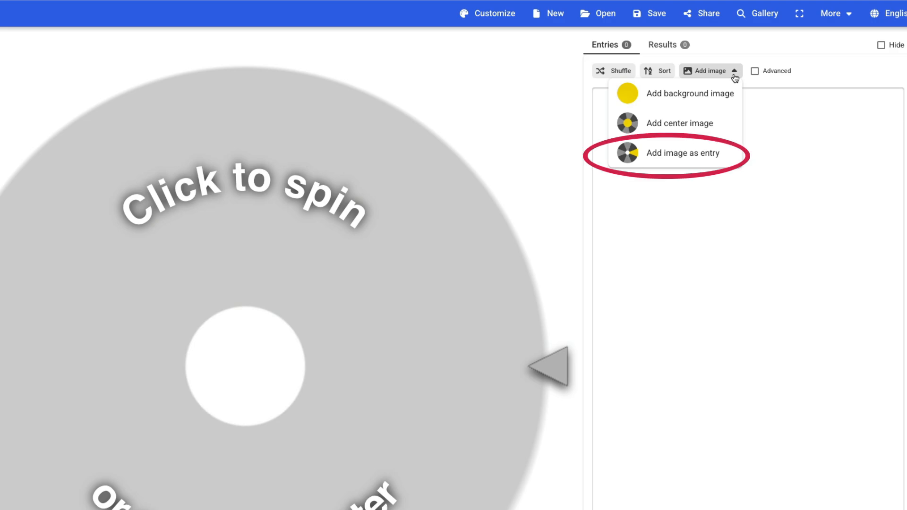
click(718, 157)
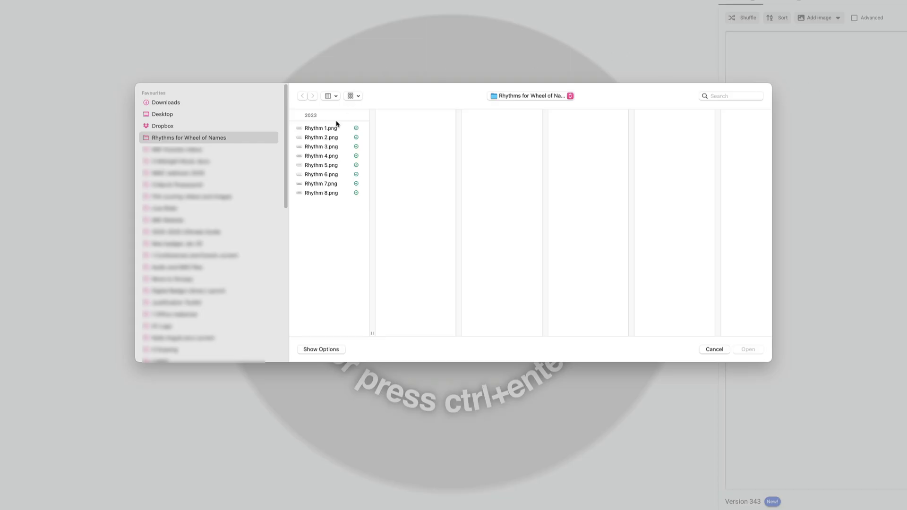
click(335, 130)
click(758, 350)
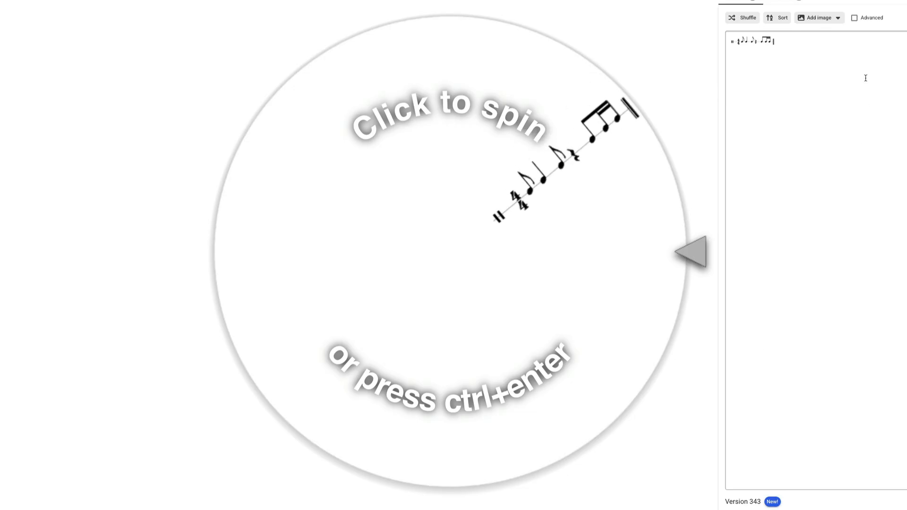
Add the images Rhythm 2.png through Rhythm 8.png as further wheel entries in one selection.
click(839, 18)
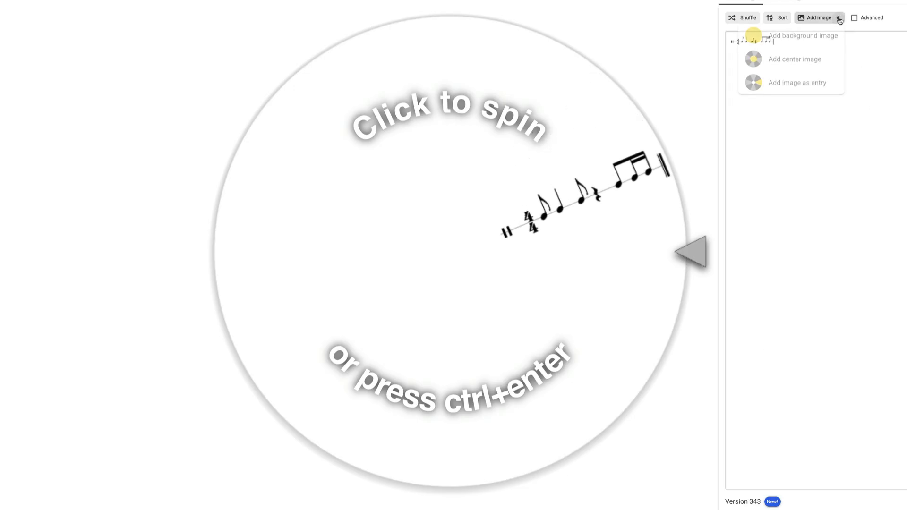
click(799, 85)
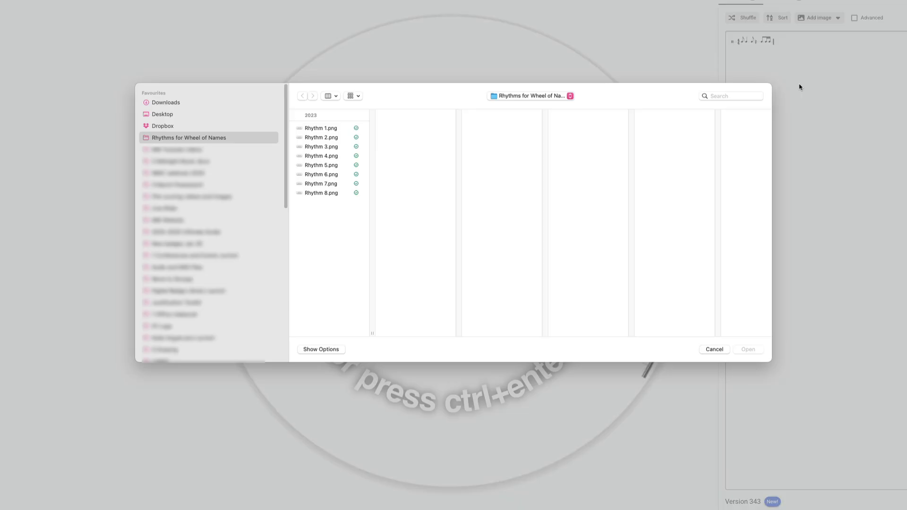
click(338, 138)
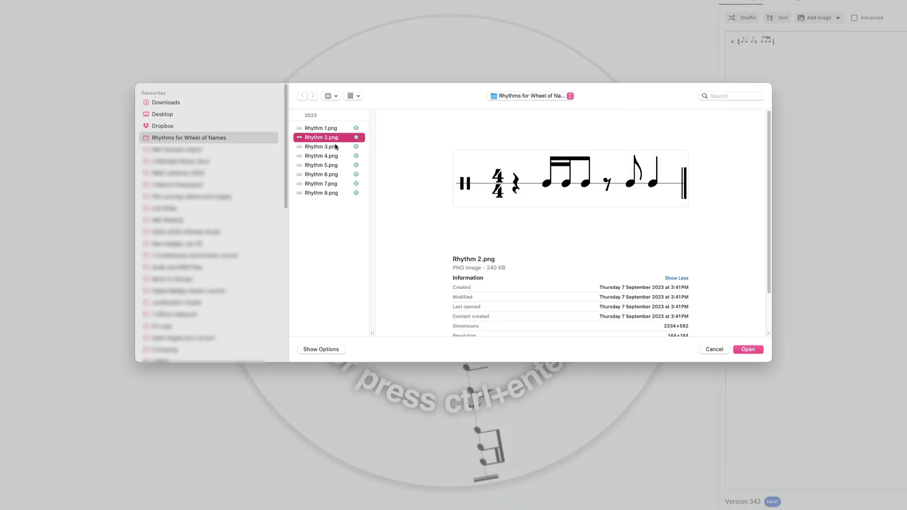
shift+click(322, 193)
click(748, 350)
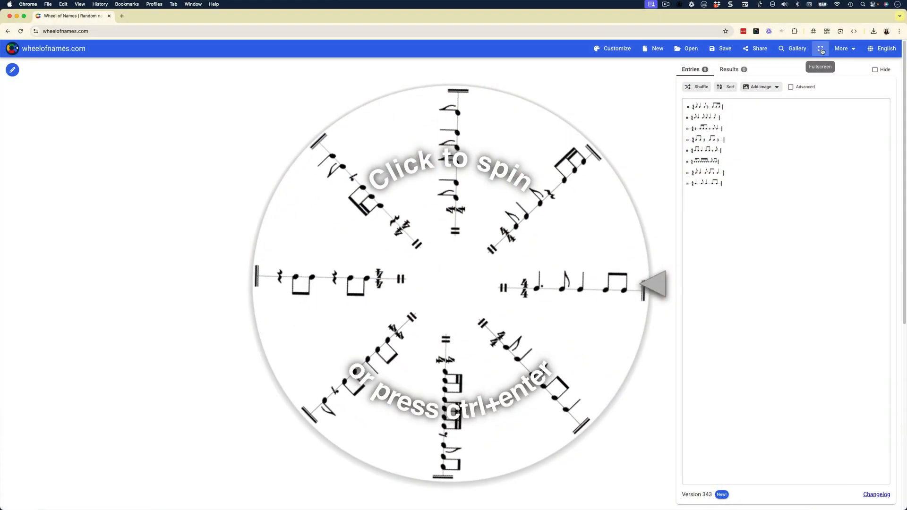
Spin the rhythm wheel in fullscreen view, and hide the entries and results list in the normal view.
click(821, 49)
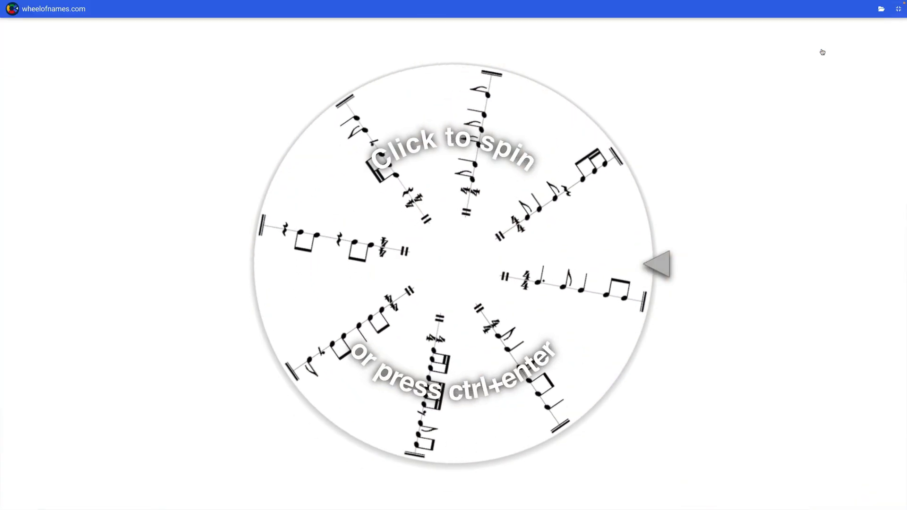
click(599, 216)
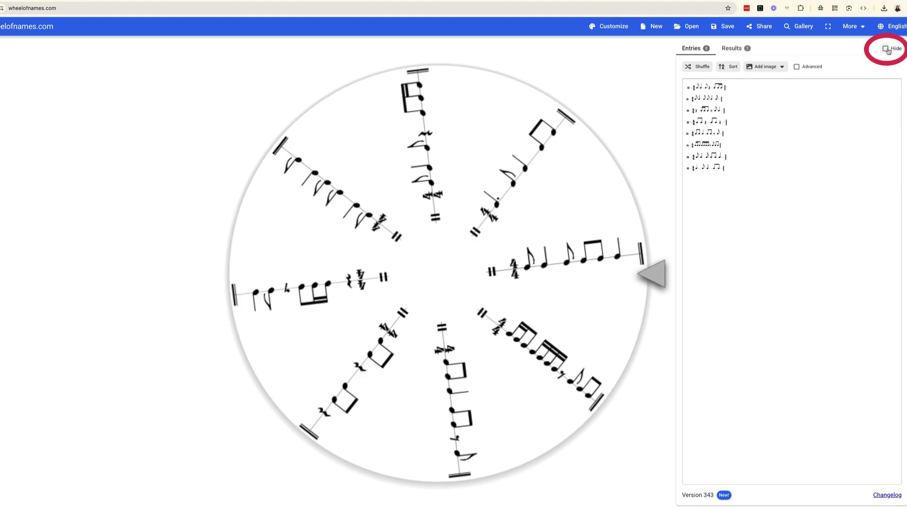
click(887, 50)
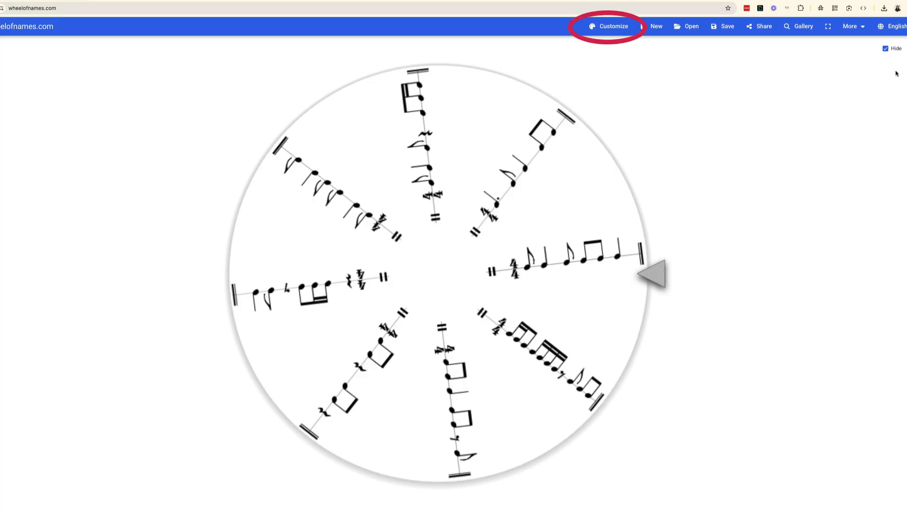
Set the wheel's during-spin sound to Drum roll in the customization settings and preview it.
click(619, 26)
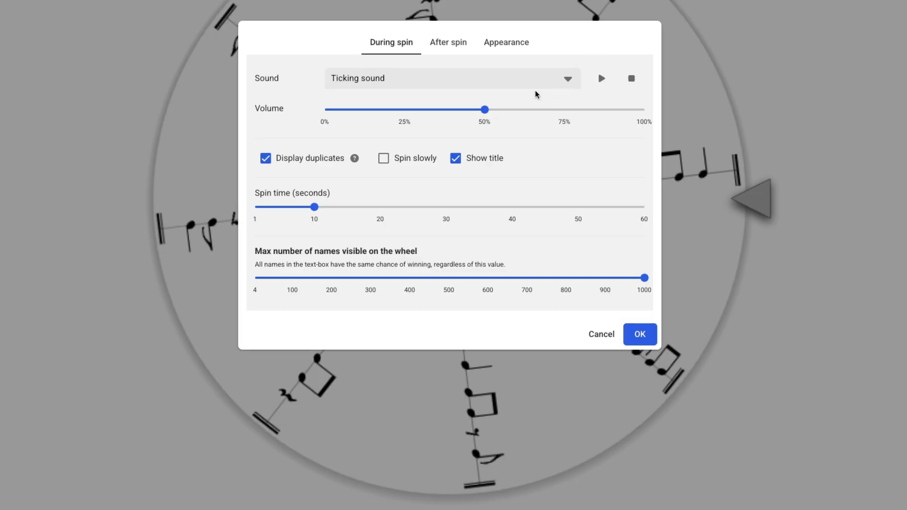
click(553, 85)
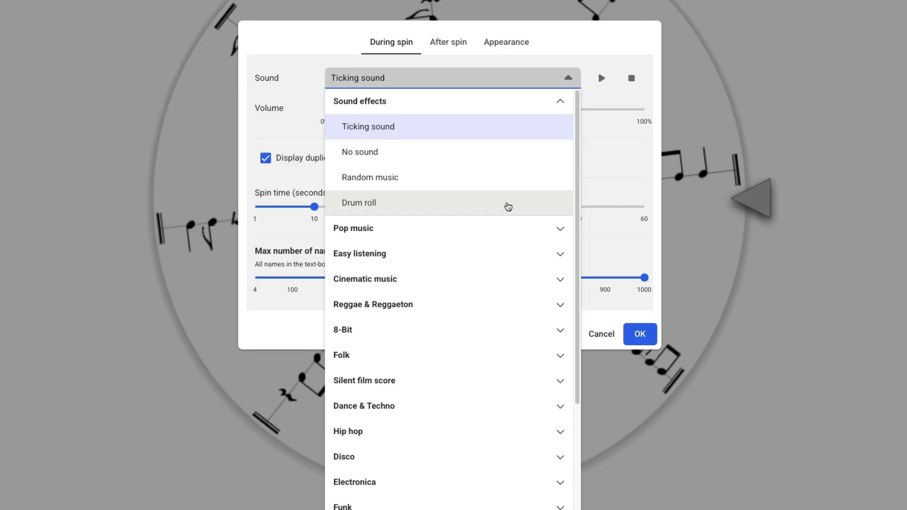
click(508, 205)
click(604, 79)
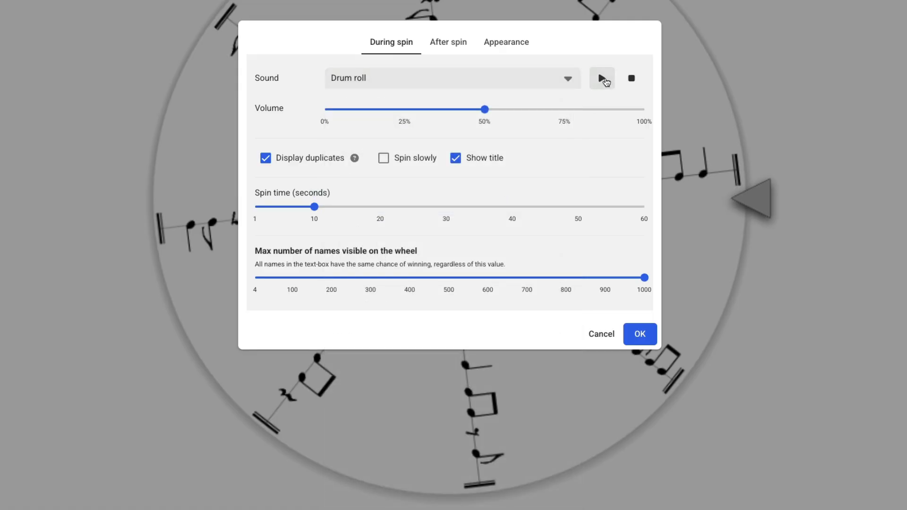
Set the during-spin sound back to Ticking sound and the spin time to 5 seconds.
click(566, 80)
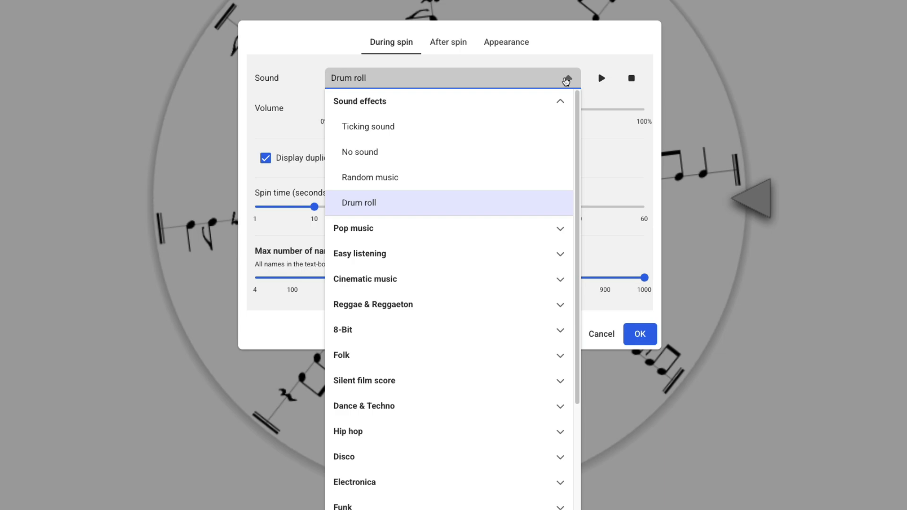
key(Up)
key(Up)
key(Up)
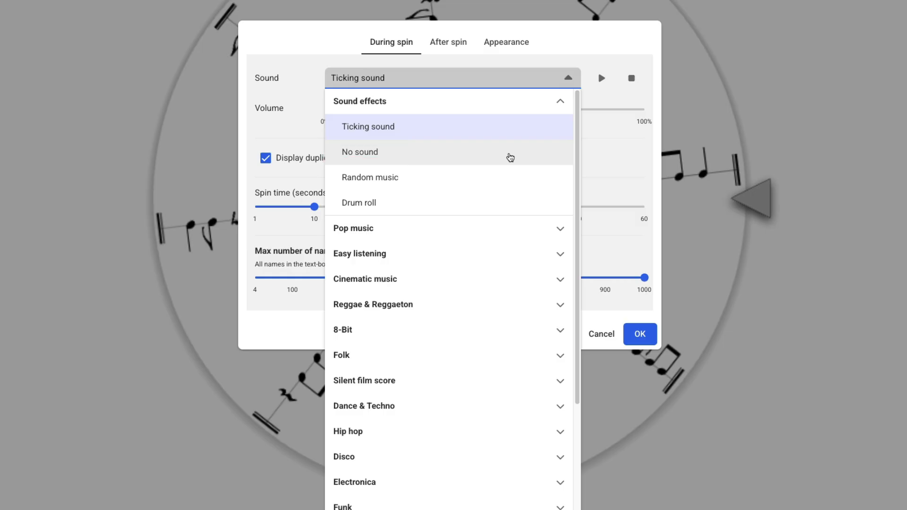
click(502, 137)
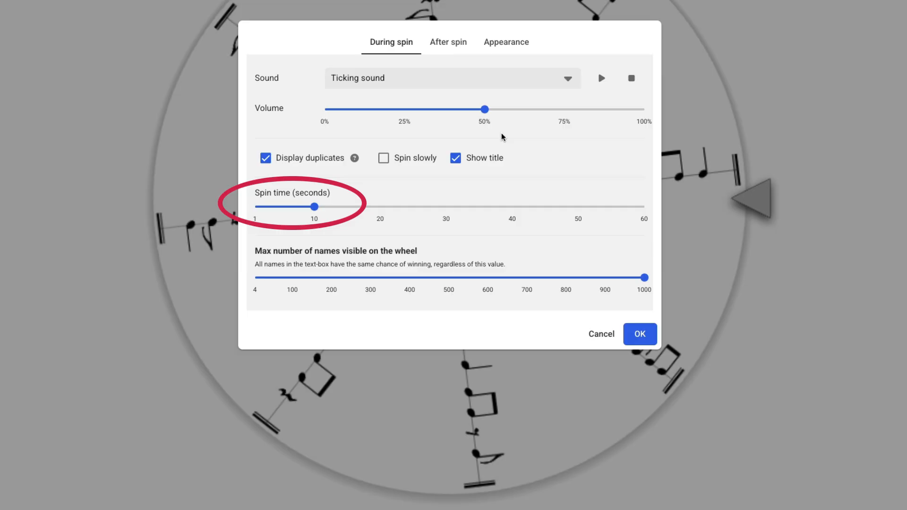
mouse_move(312, 208)
drag(308, 210, 282, 207)
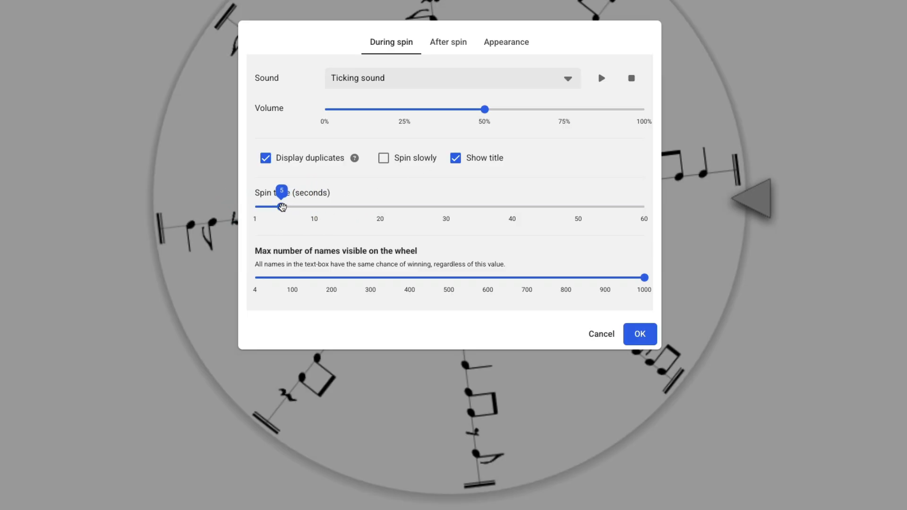
Try Joke punchline and Twinkling star as the after-spin sound, previewing each one.
click(447, 41)
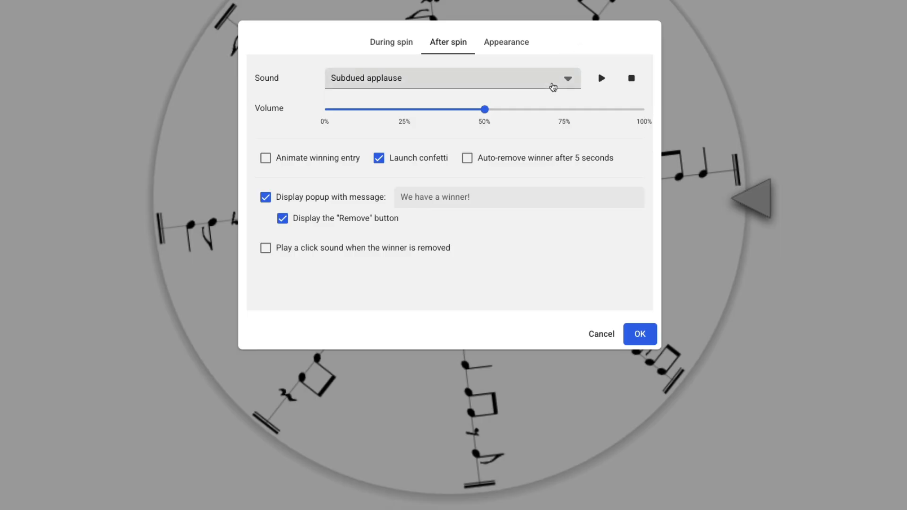
click(552, 86)
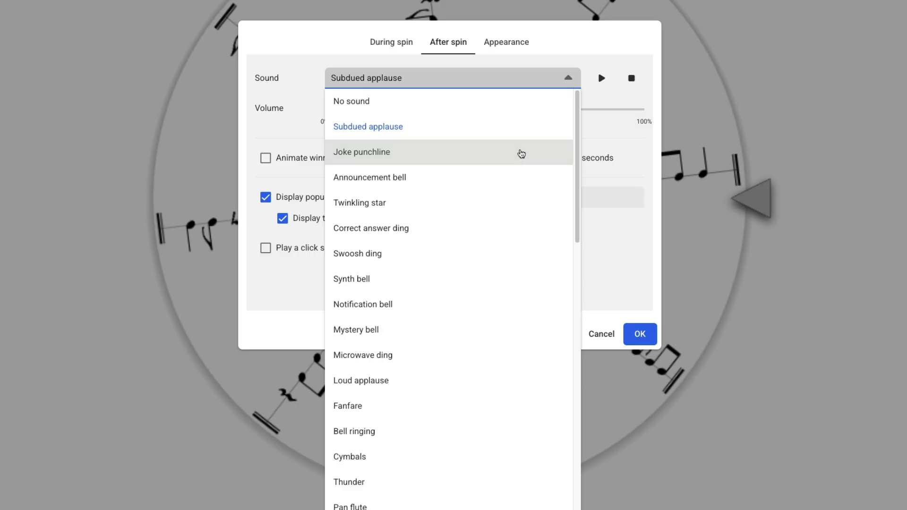
click(520, 151)
click(604, 80)
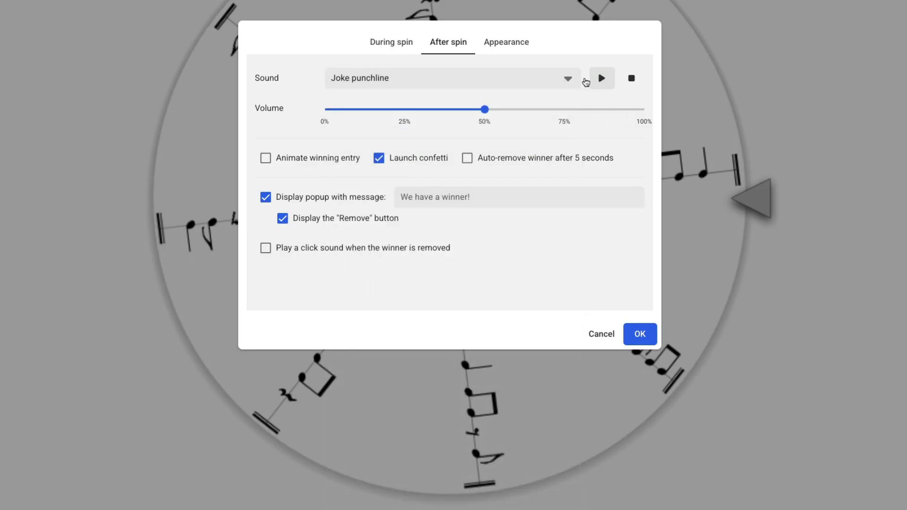
click(561, 83)
click(543, 204)
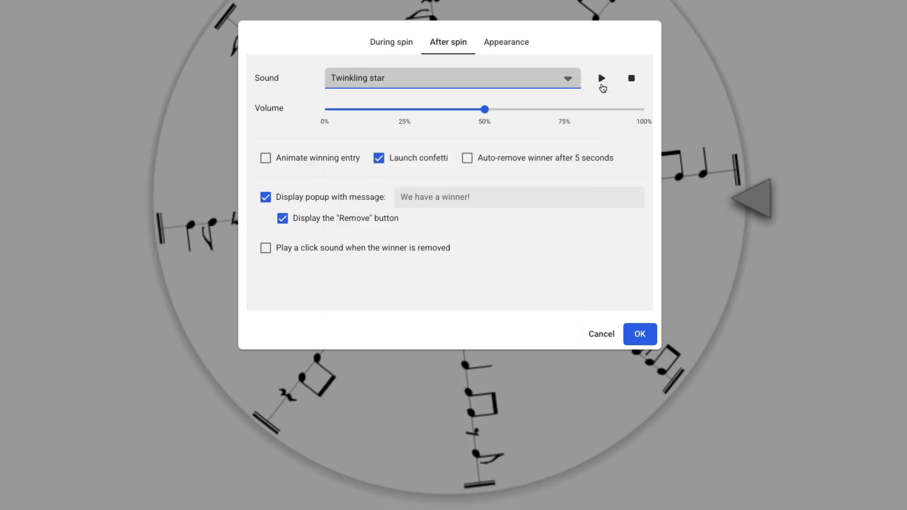
click(602, 79)
Set the after-spin sound to Horror scream and preview it.
click(528, 84)
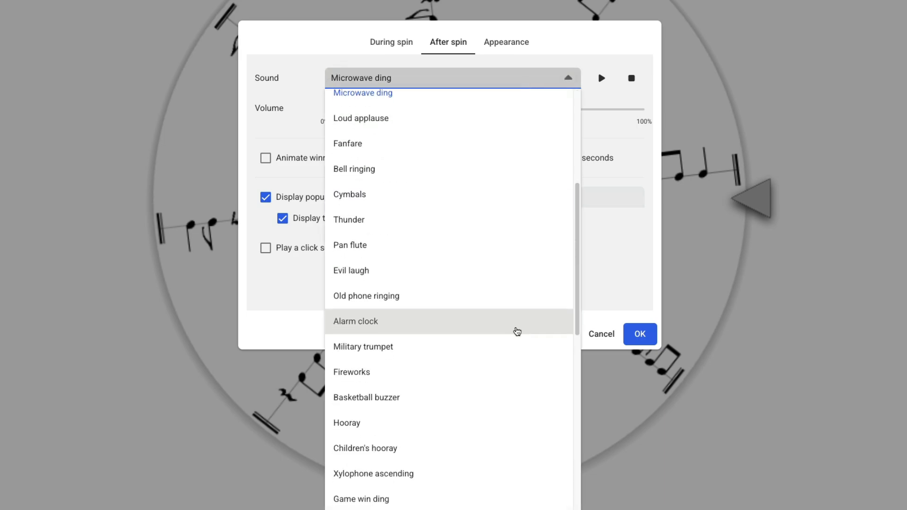
scroll(518, 332, down, 7)
scroll(518, 332, down, 4)
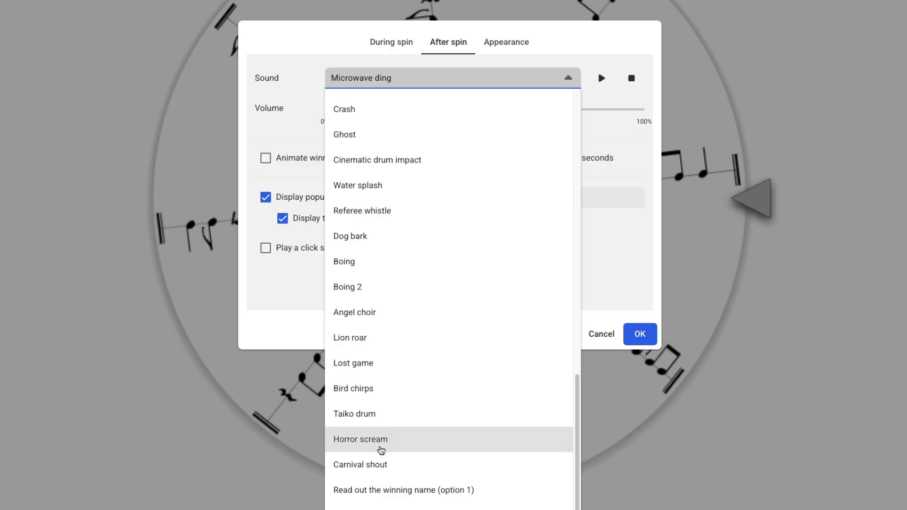
click(378, 444)
click(601, 80)
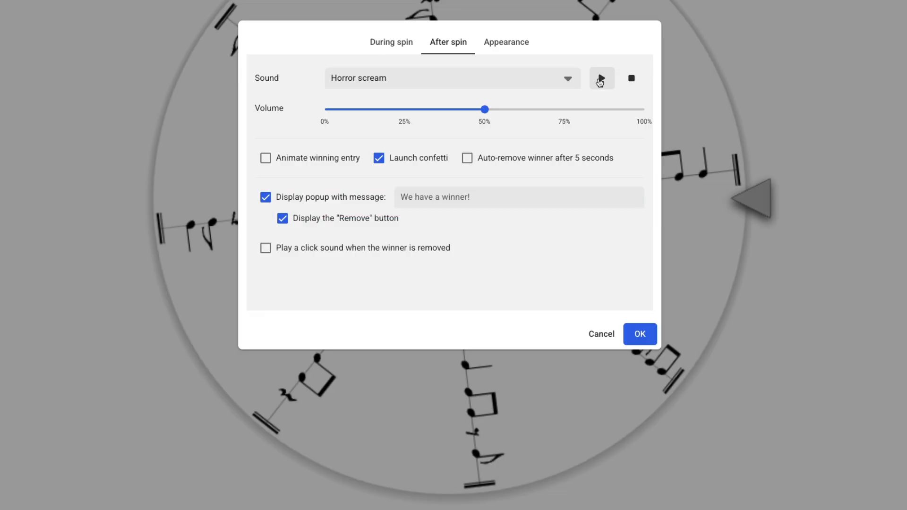
Set the after-spin popup message to "Your next rhythm is...".
click(488, 196)
text(Y)
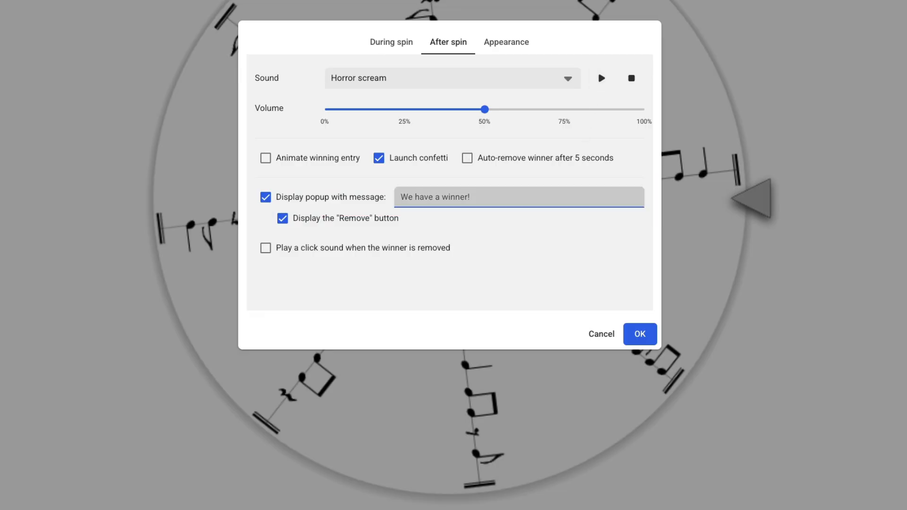
text(our next rhythm is...)
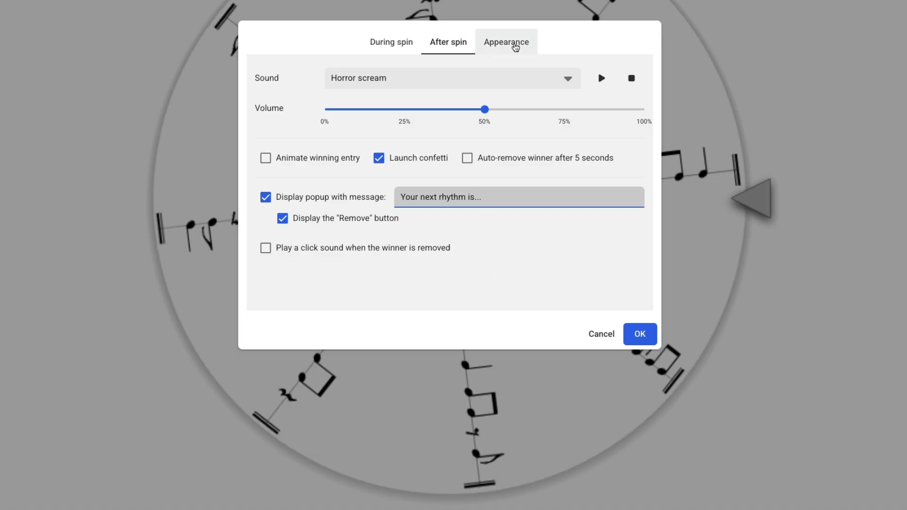
Set the wheel's page background color to #99ffcc and apply the customization.
click(515, 42)
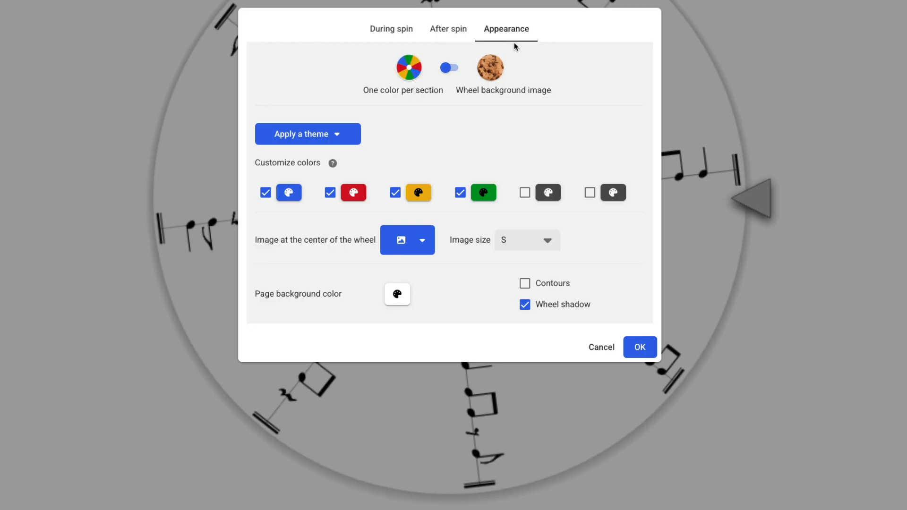
click(398, 295)
click(356, 364)
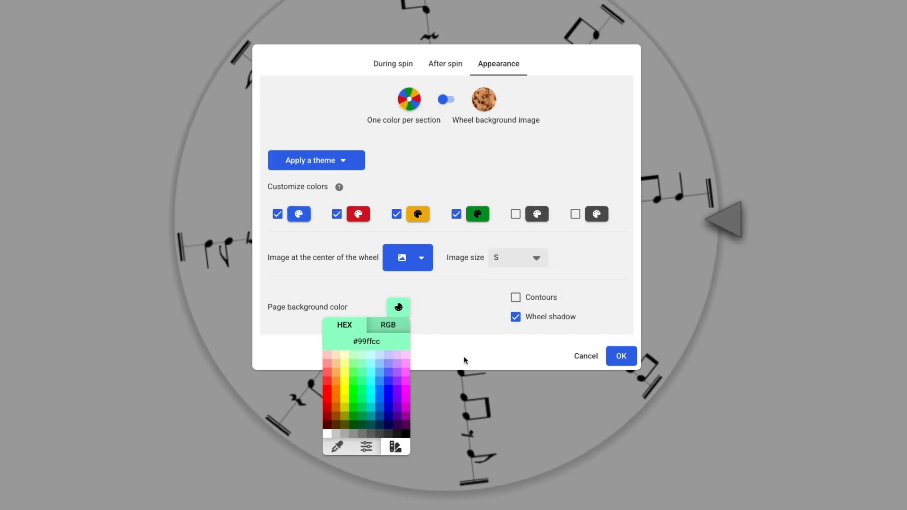
click(625, 355)
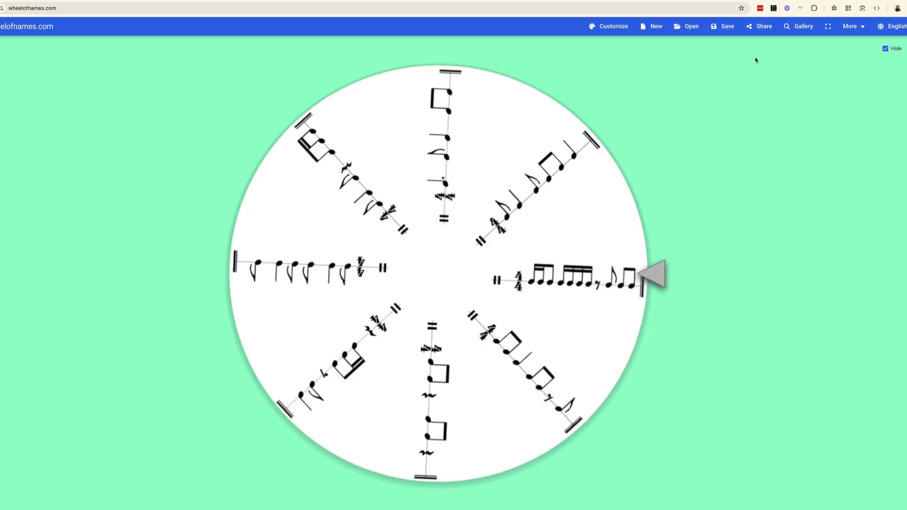
Sign in with Google and save the wheel to the cloud as "Rhythms 1".
click(723, 26)
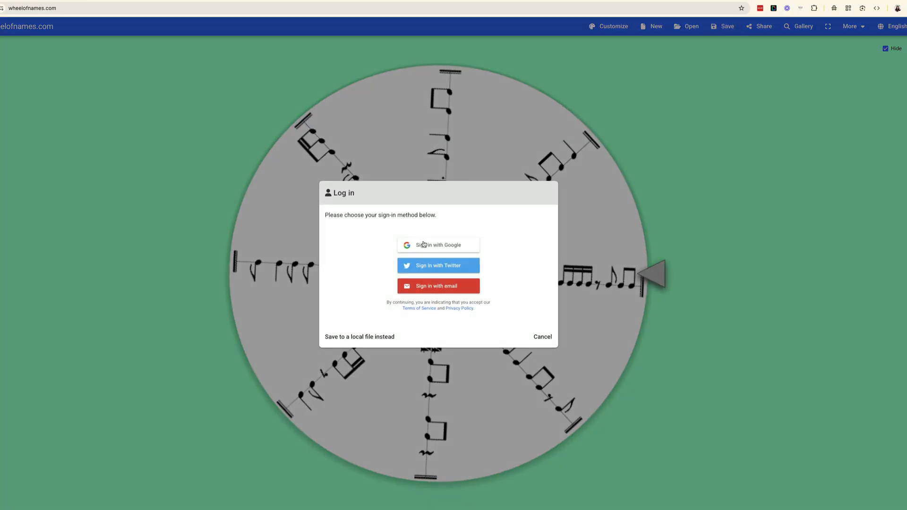
click(423, 244)
click(425, 258)
click(486, 312)
text(Rhythms 1)
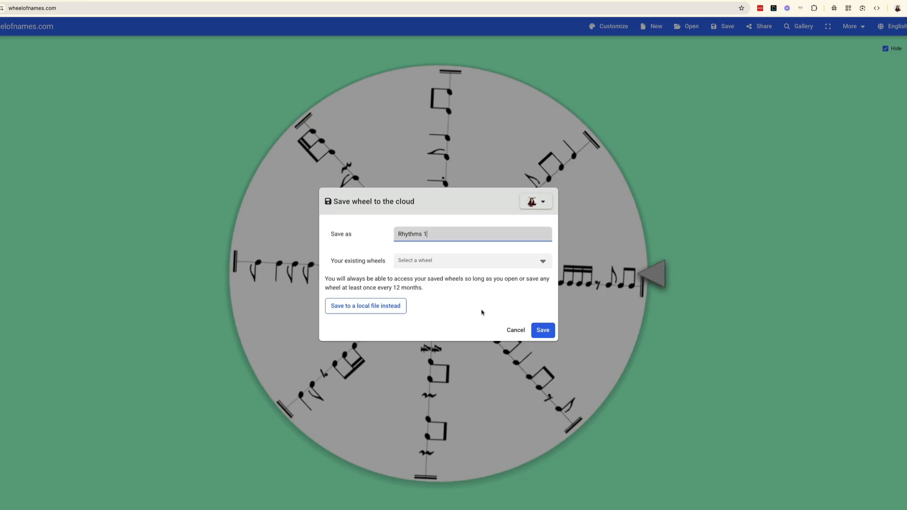
click(543, 331)
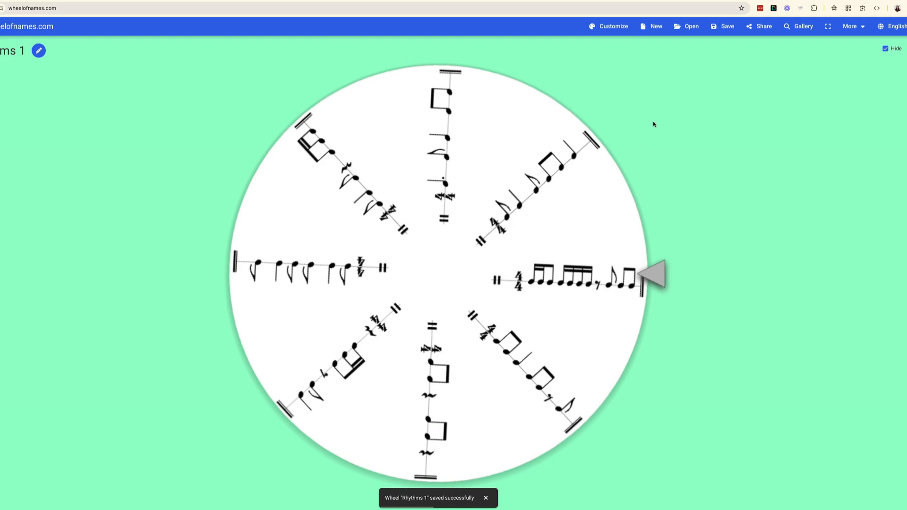
Open the saved wheel "Rhythms 1" from the list of cloud wheels.
click(692, 27)
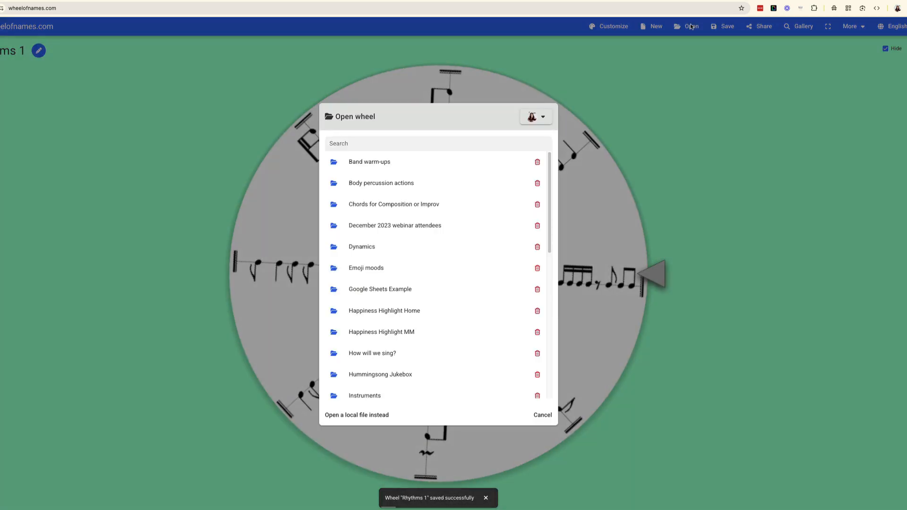
scroll(435, 251, down, 5)
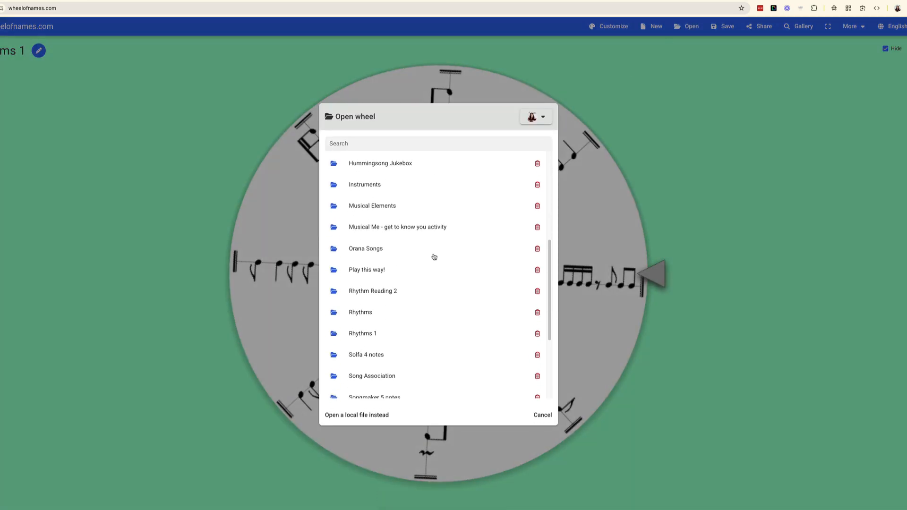
click(359, 332)
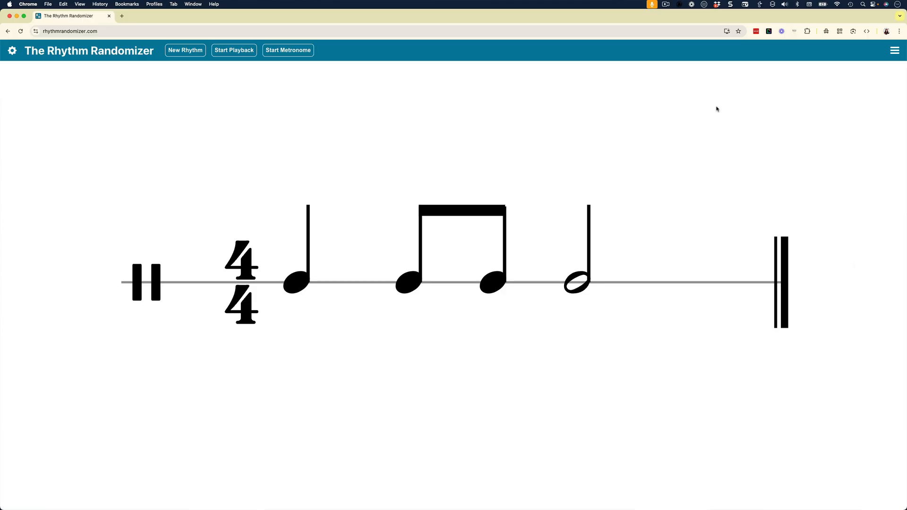
Switch to The Rhythm Randomizer, generate several new 4/4 rhythms and review the note selection settings.
key(Return)
key(Return)
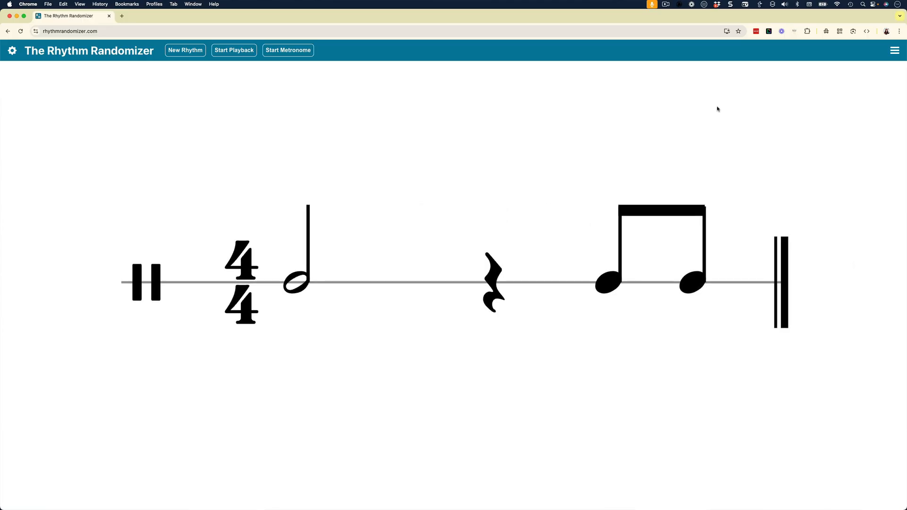
key(Return)
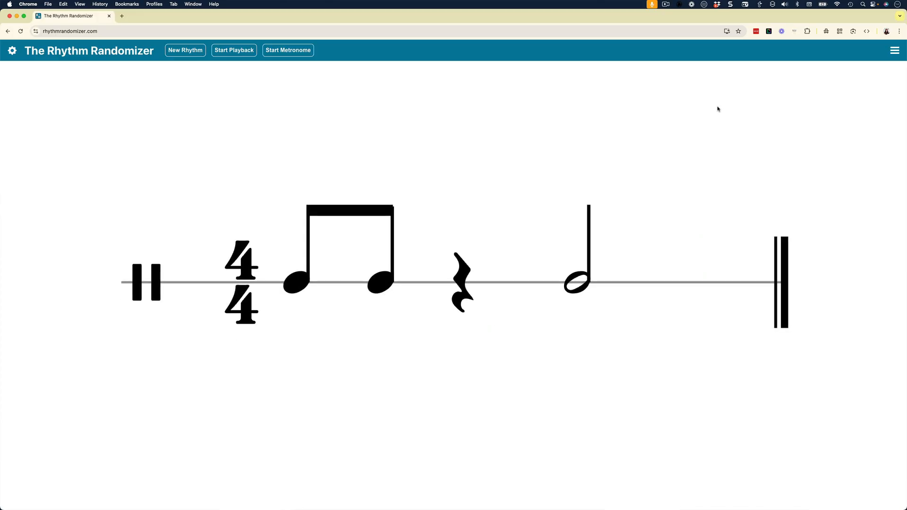
click(15, 52)
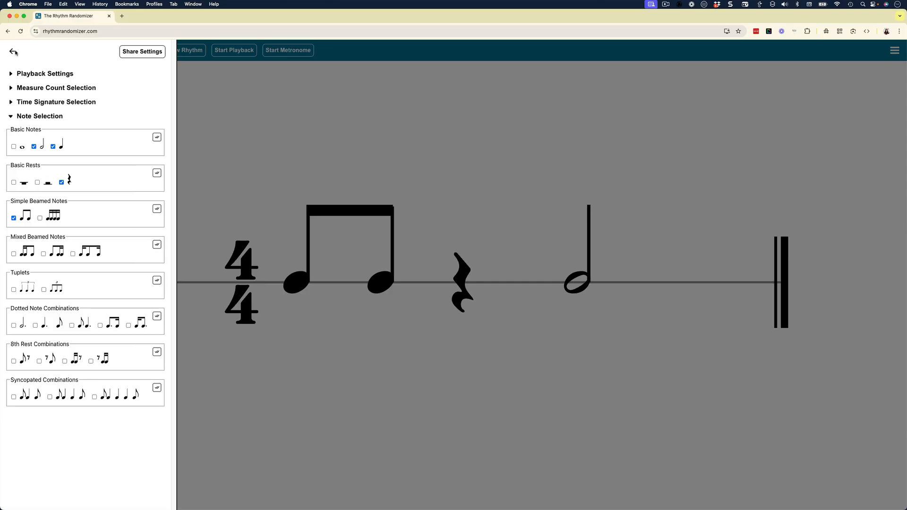
click(549, 164)
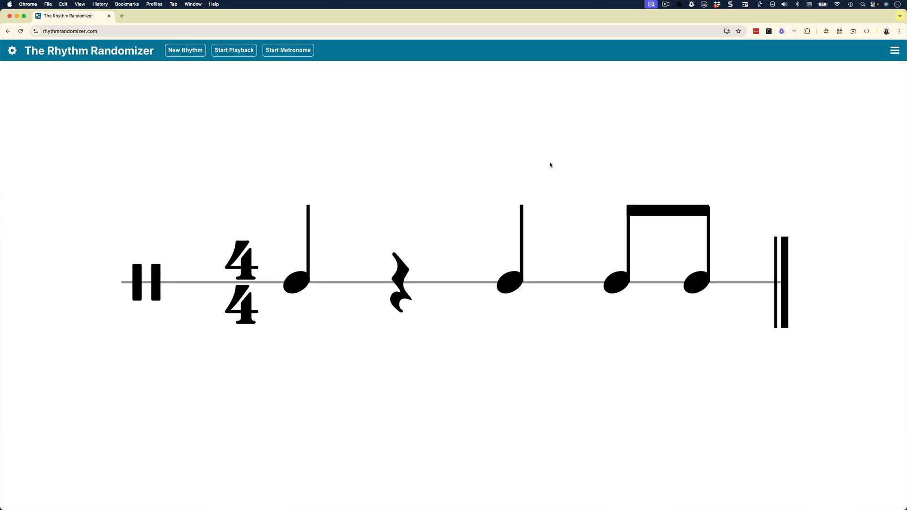
Capture a screenshot region of about 1957 x 473 pixels around the whole rhythm line, leaving out the page header.
key(ctrl+shift+c)
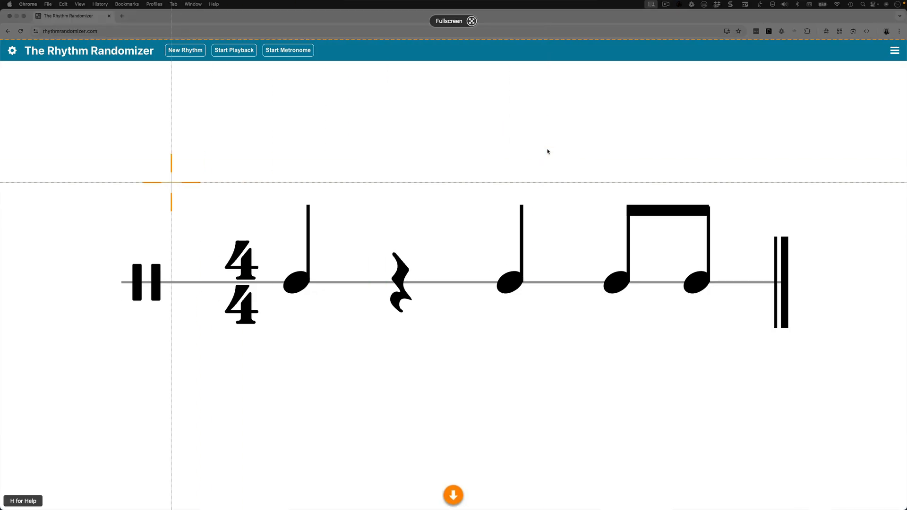
drag(109, 178, 803, 346)
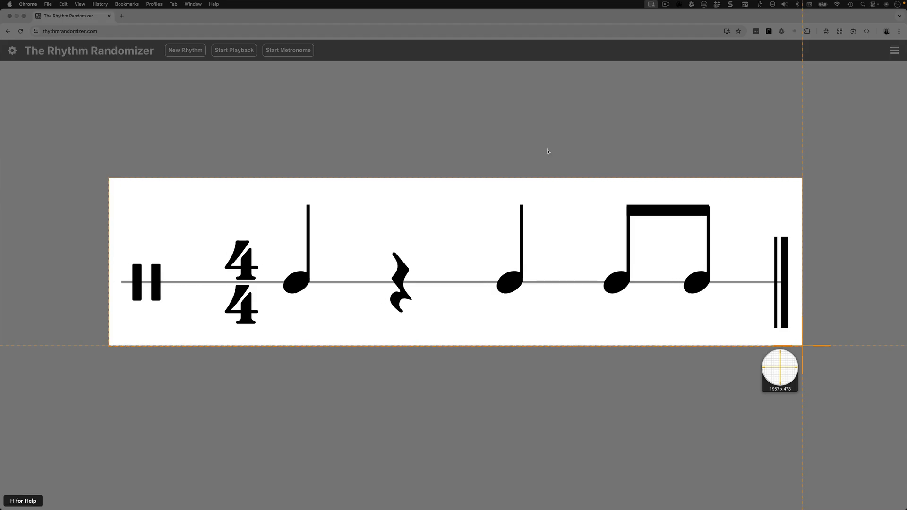
drag(802, 345, 802, 346)
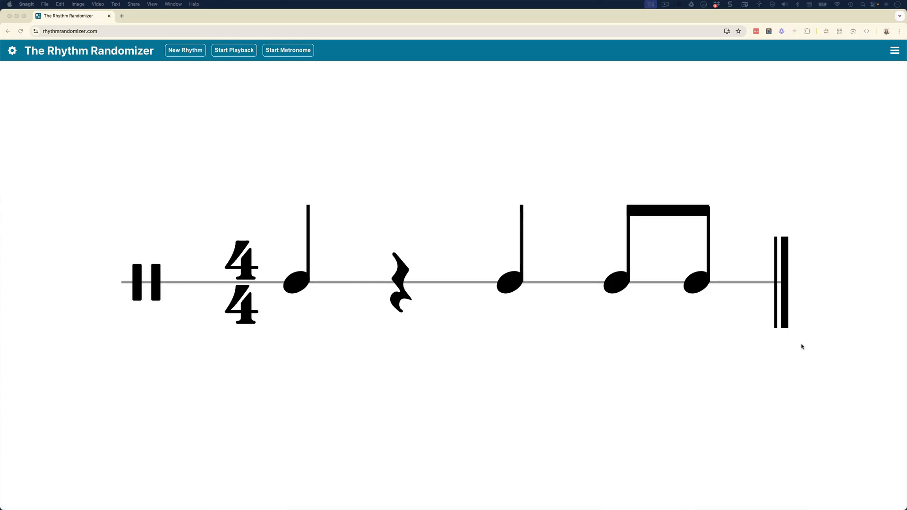